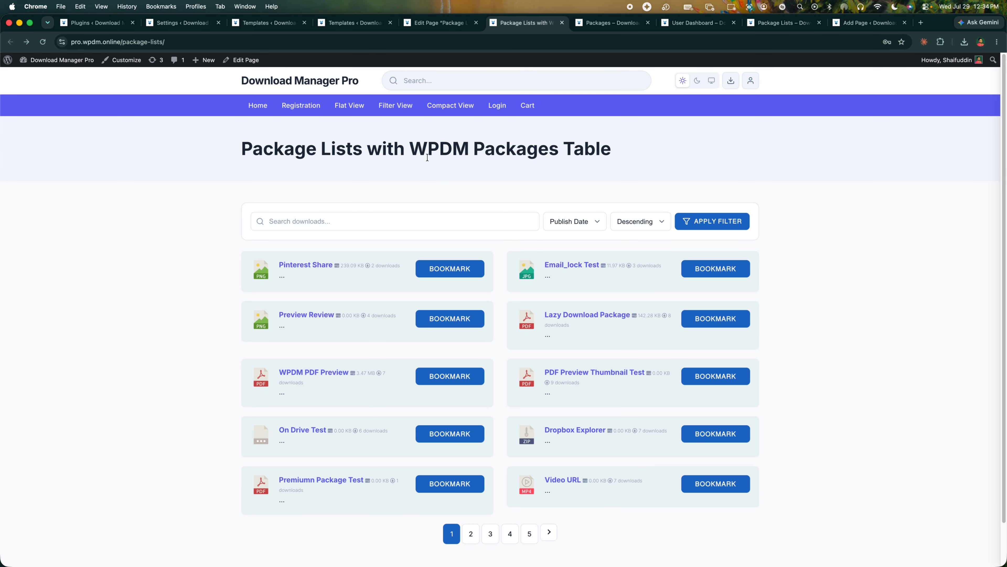
- Open the list dialog from the Pinterest Share bookmark button, view the new package list option and close it
triple_click(429, 151)
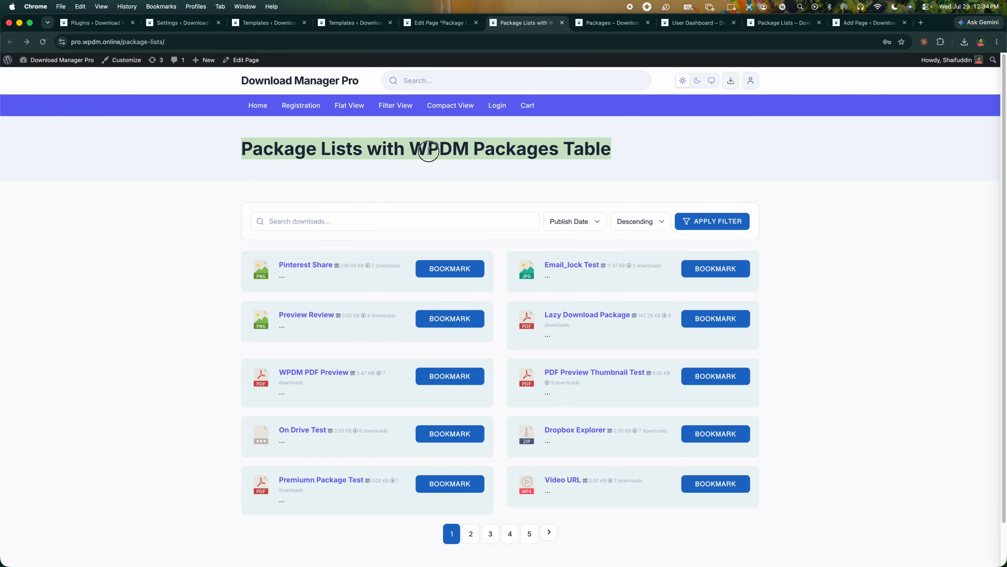
left_click(450, 267)
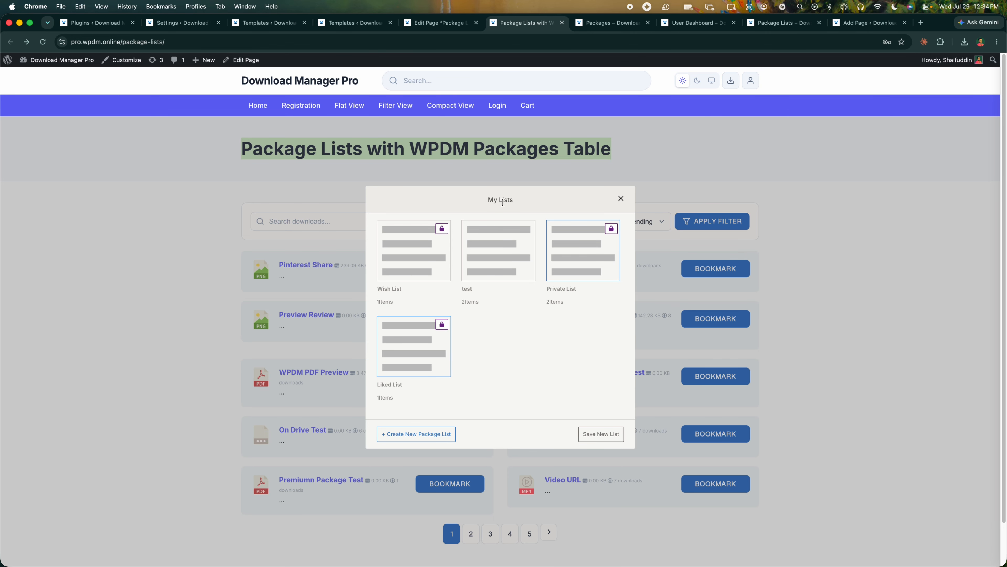
left_click(399, 433)
left_click(621, 200)
- Open the list dialog for Access Check on the Packages page, view the new list option and close it
left_click(611, 22)
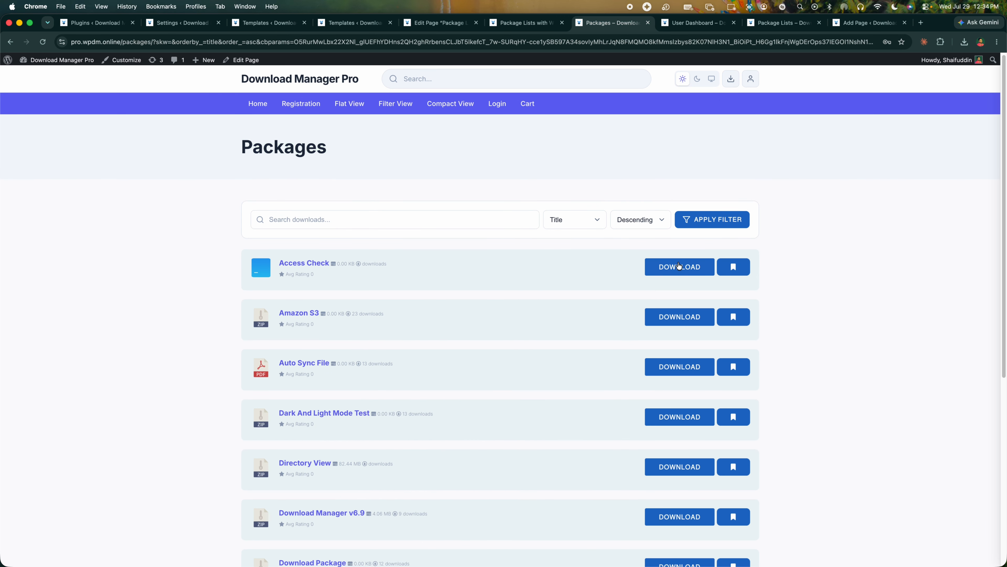
left_click(733, 266)
left_click(428, 434)
left_click(621, 198)
- View the user dashboard's test list with its Facebook sharing option, and the public Package Lists collection page
left_click(698, 22)
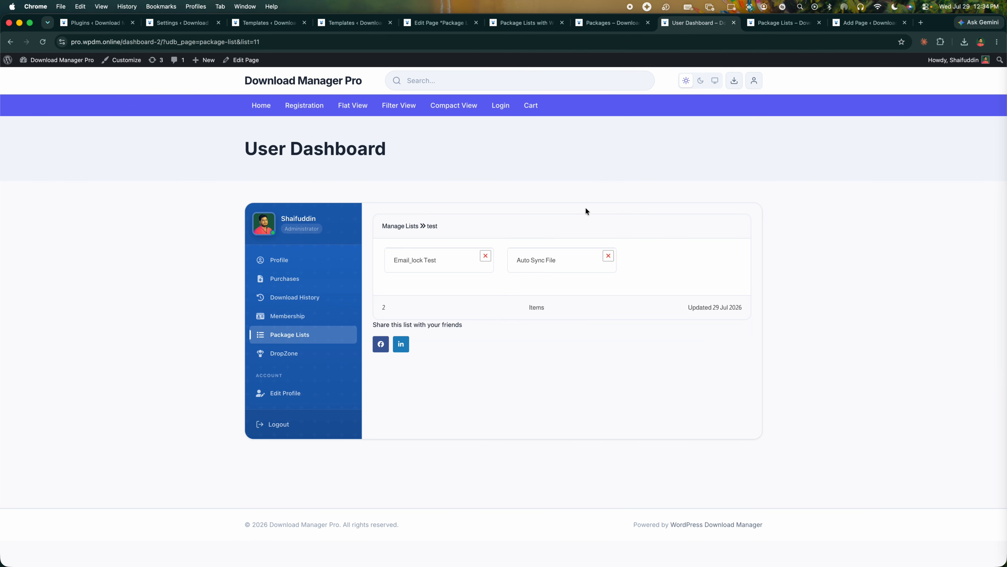
left_click(381, 343)
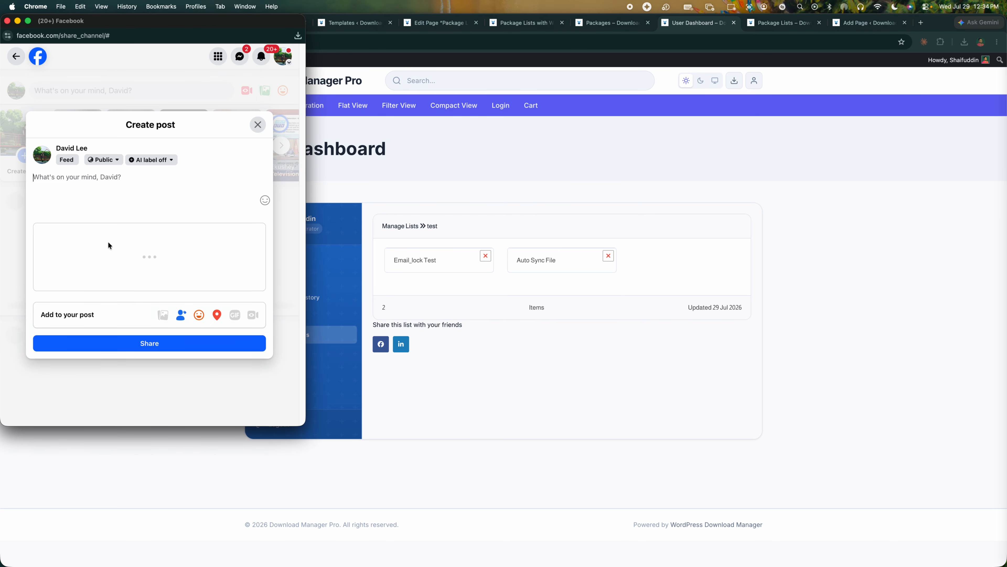
left_click(794, 24)
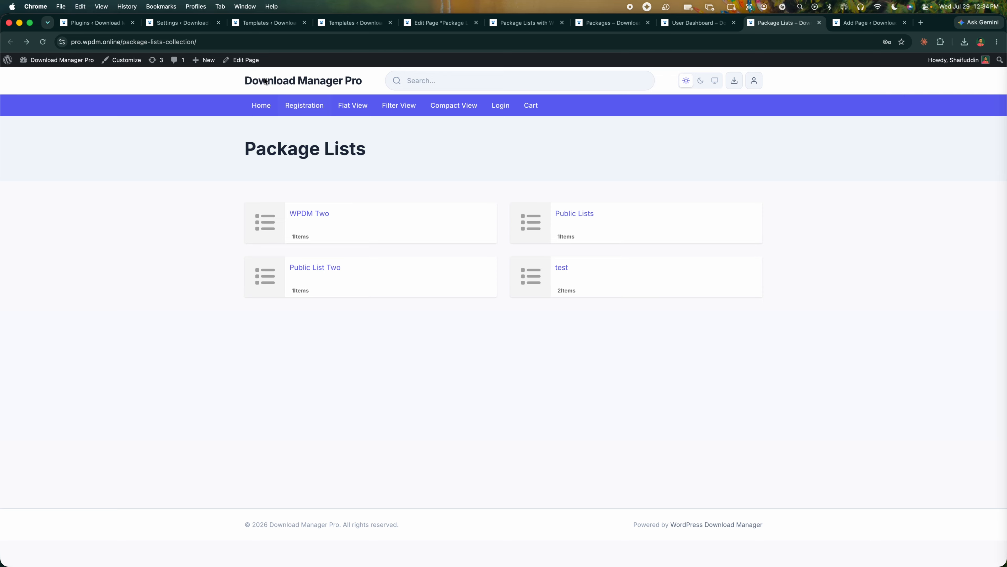
- Review the active plugins and the template tag instructions in the Package Lists settings
left_click(95, 22)
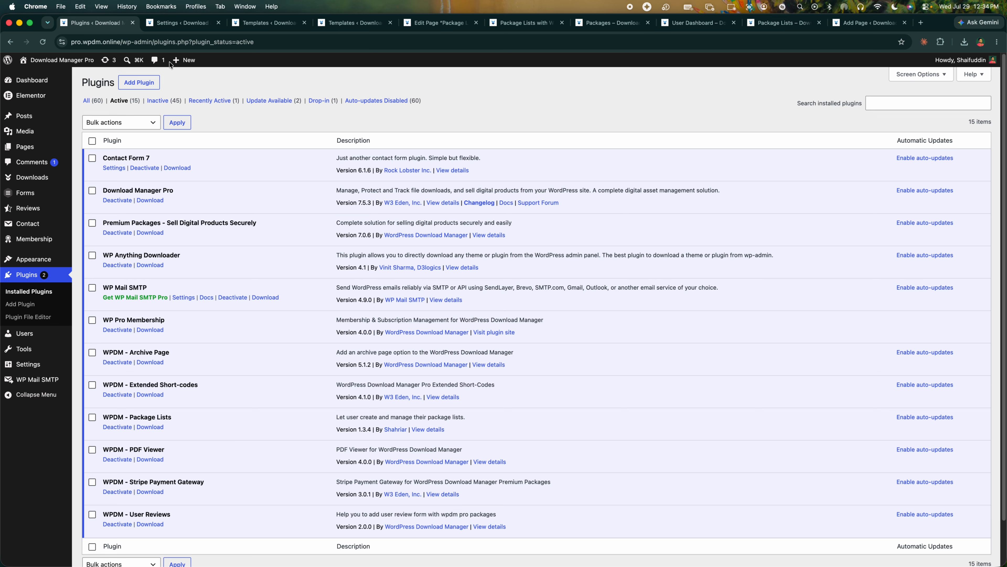
left_click(176, 25)
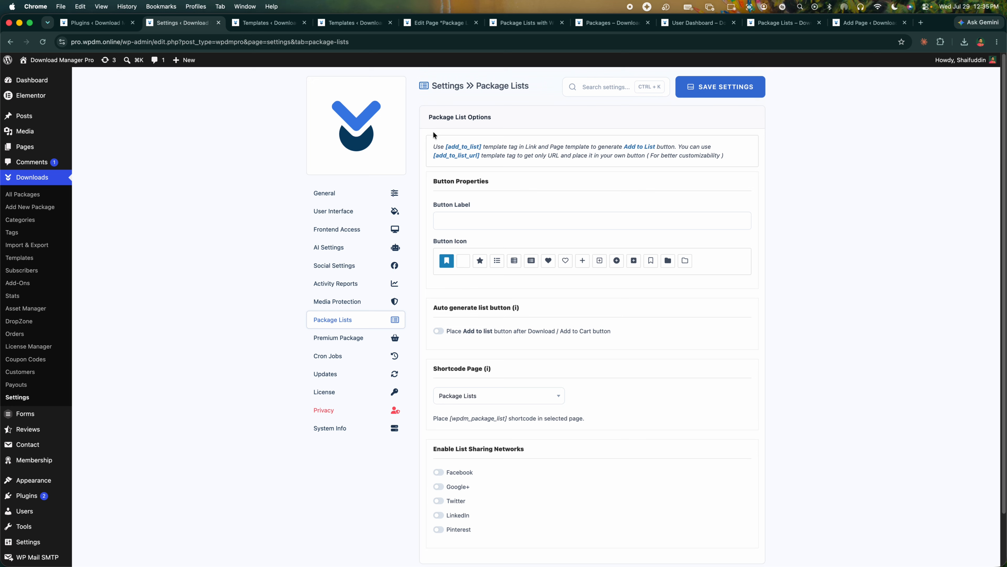
left_click_drag(433, 144, 737, 160)
left_click(737, 160)
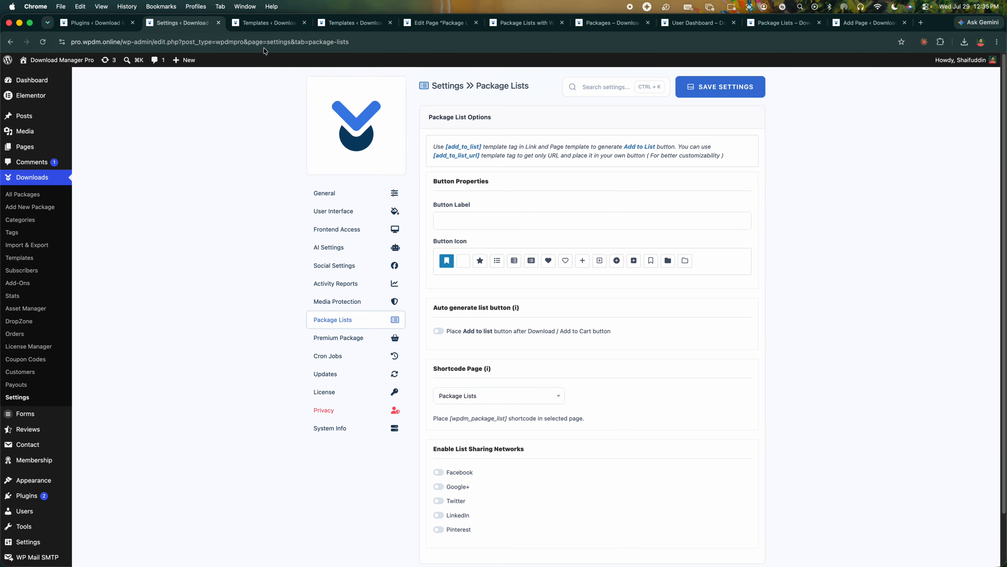
- Open a clone of the Call to Action 3 link template and name it "All List collection"
left_click(273, 24)
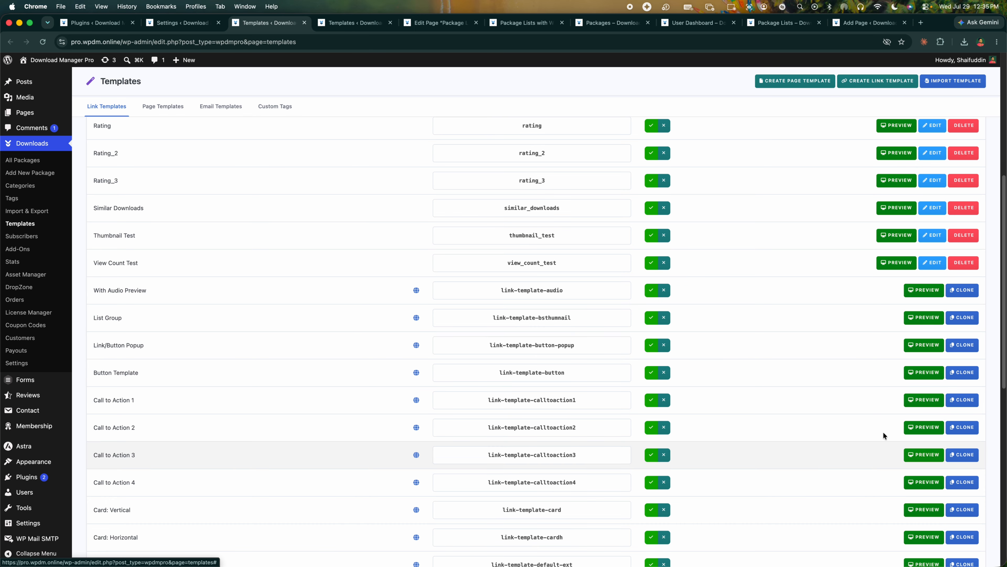
left_click(342, 31)
left_click(201, 153)
type("All List collection")
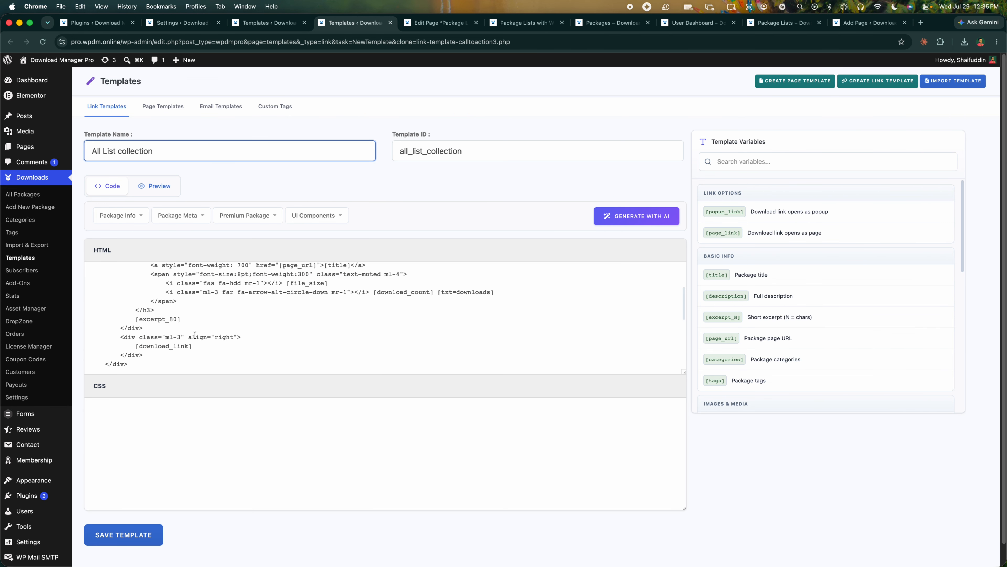
- Replace the download_link tag in the template's HTML with [add_to_list], save the template and preview it
double_click(150, 346)
type("add_to_l")
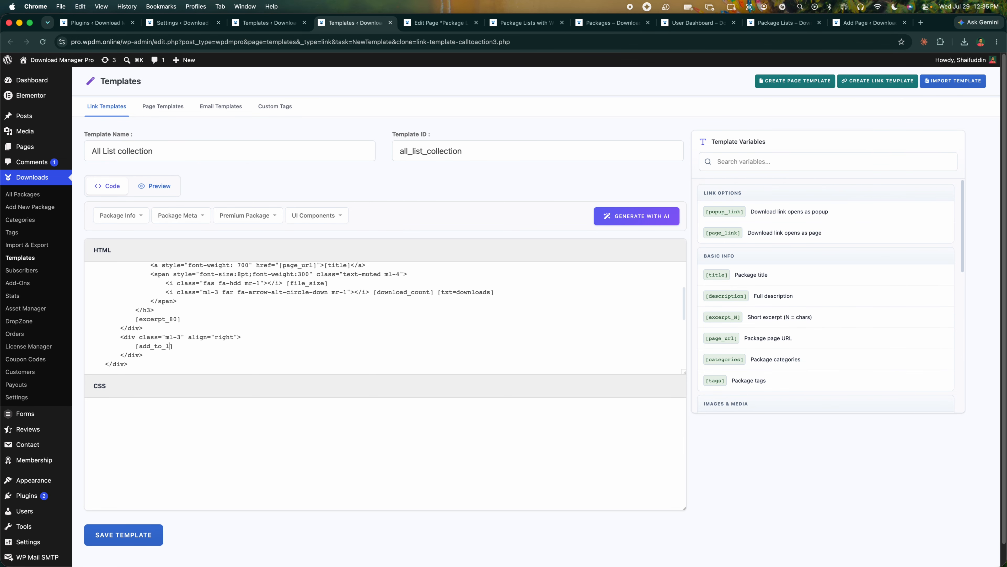
left_click(139, 536)
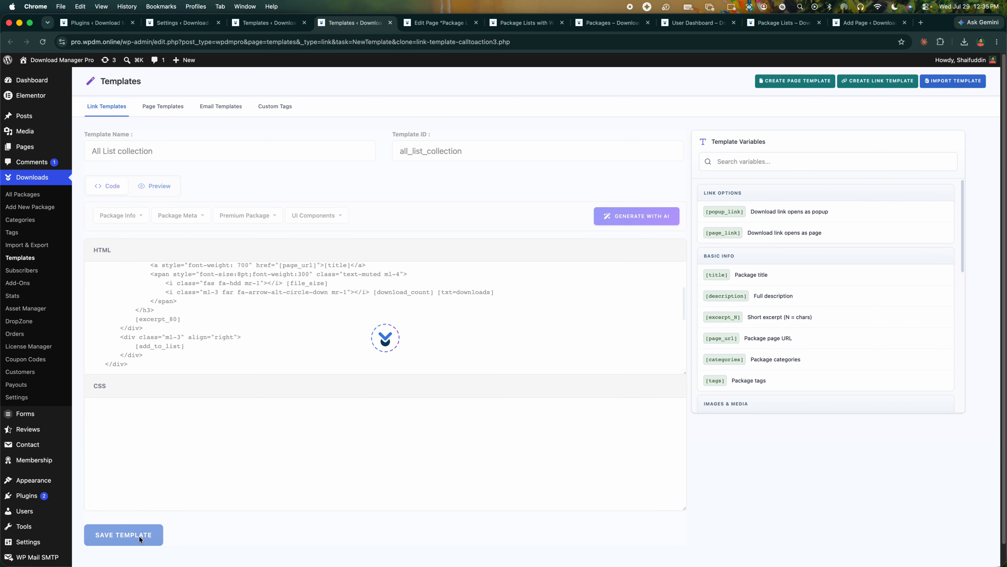
left_click(157, 186)
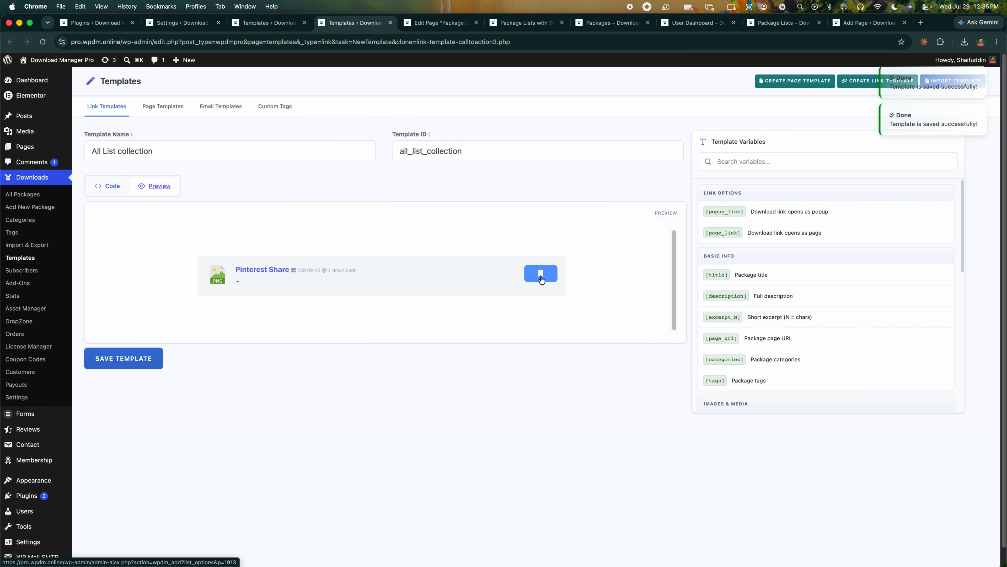
- Put a custom "Bookmark" button with font weight 600 and [add_to_list_url] in place of the [add_to_list] tag, save the template and preview it
left_click(107, 187)
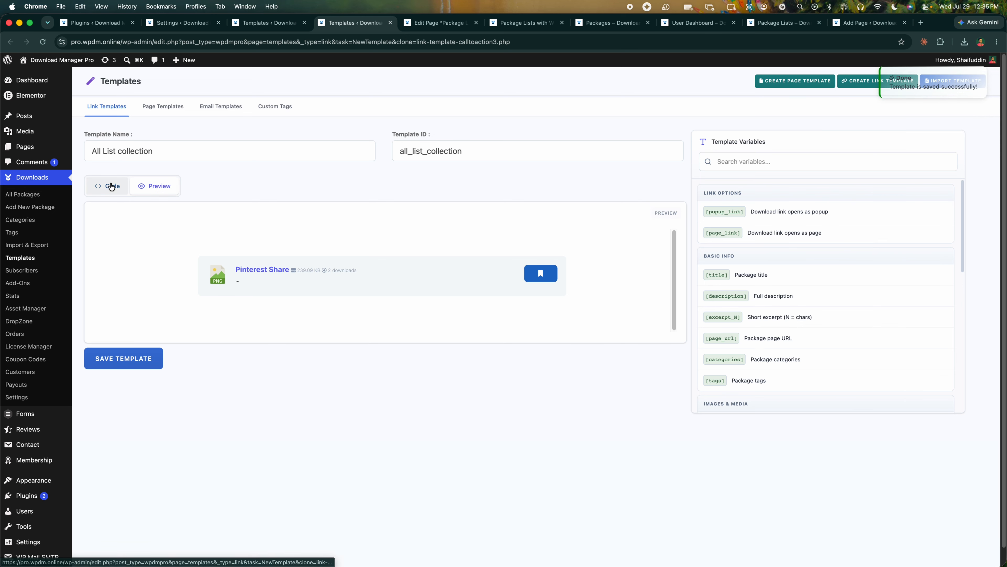
type("<div class=\"ml-3\" align=\"right\">  <button style=\"font-weight: 600\" href=\"[add_to_list_url]\">Bookmark</button>  </div>")
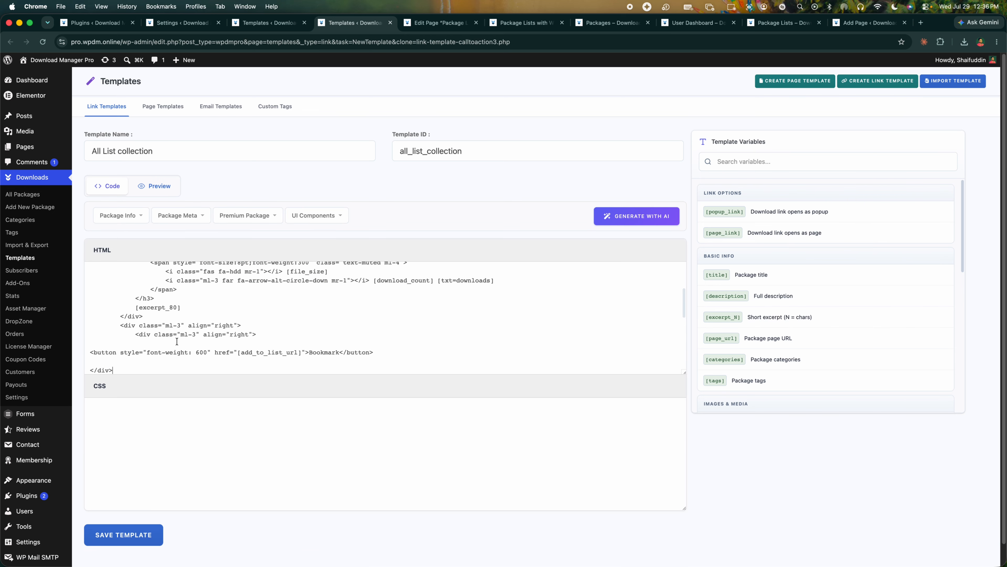
left_click(121, 539)
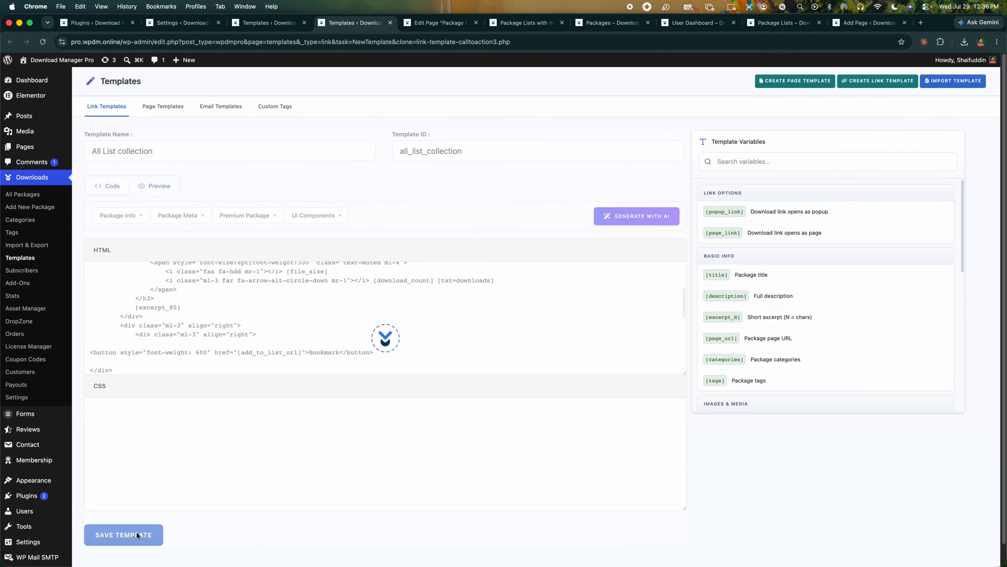
left_click(159, 186)
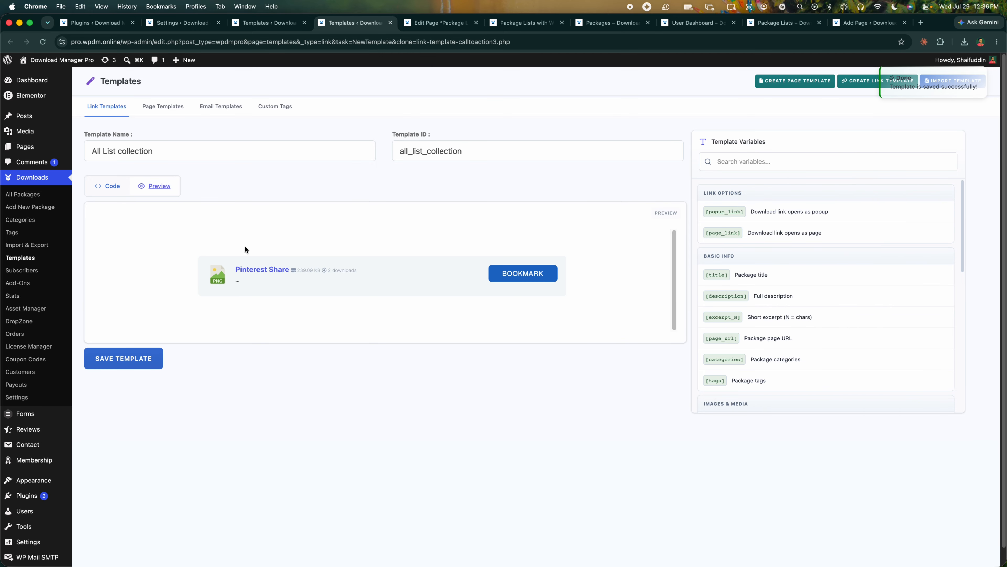
- Copy the template ID all_list_collection into the wpdm_packages shortcode of the Package Lists with WPDM Packages Table page and save the page
left_click(425, 151)
double_click(425, 152)
key("super+c")
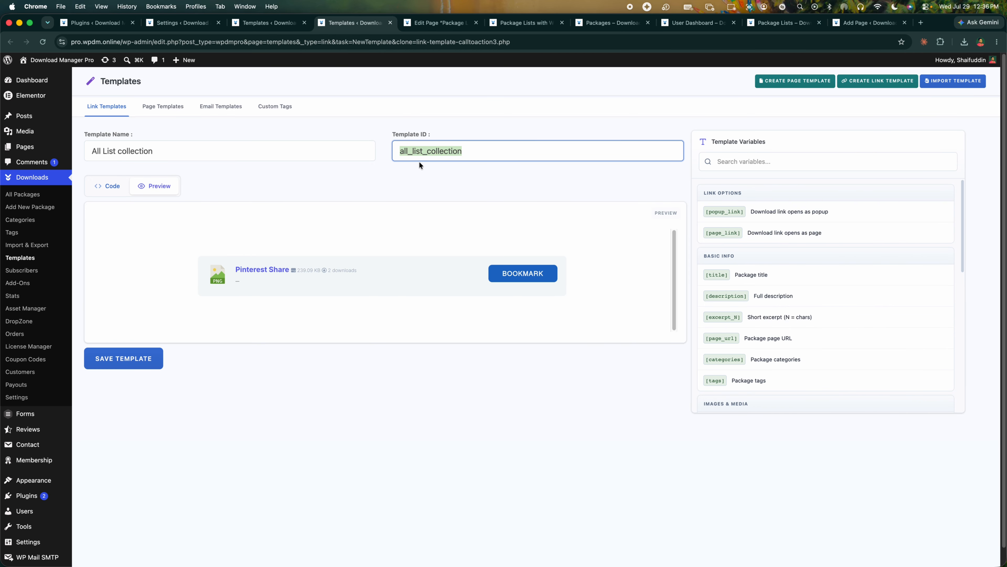
left_click(444, 24)
key("super+v")
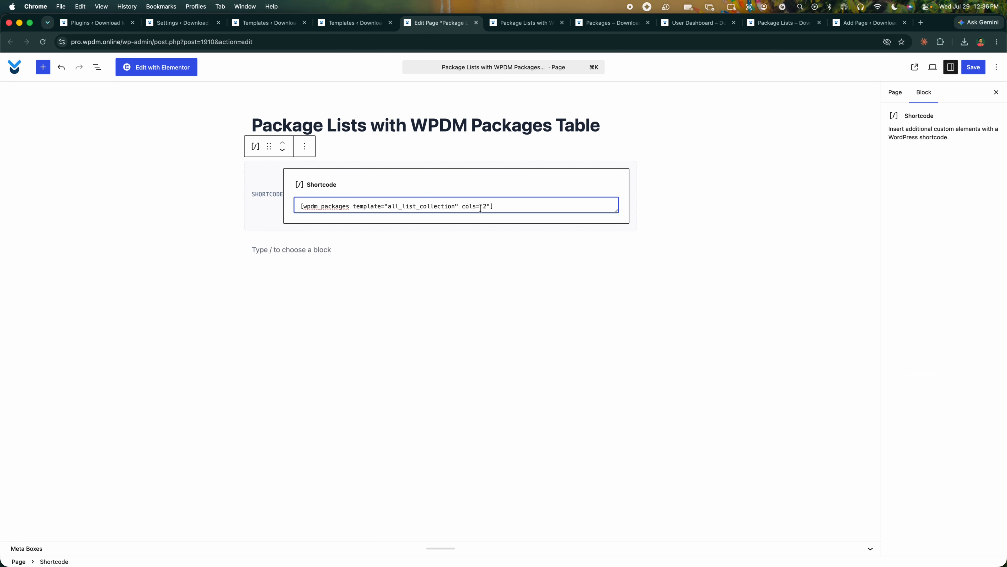
left_click(973, 67)
- Bookmark the Pinterest Share package into a new public package list named "Public list" and save the list
left_click(524, 23)
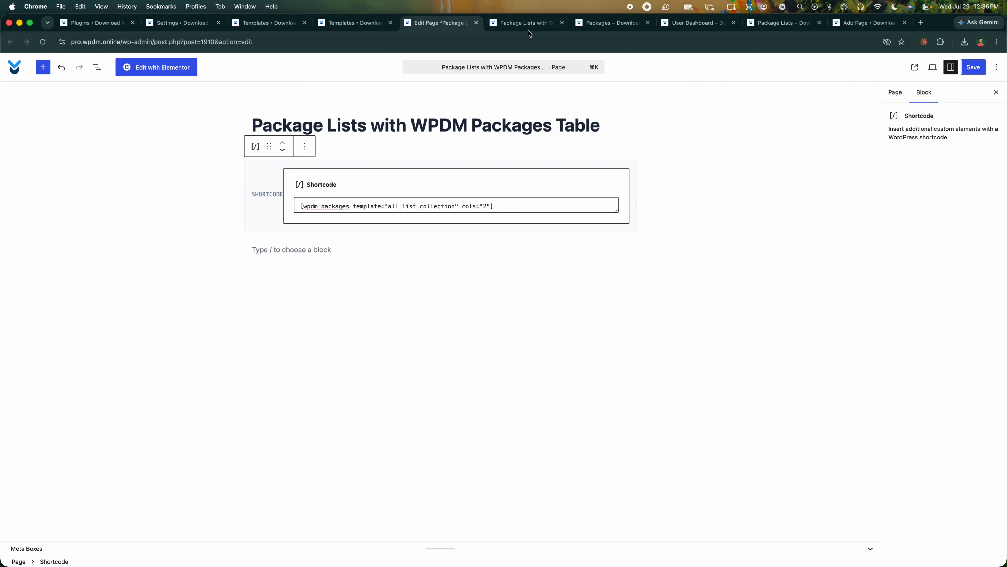
left_click(466, 272)
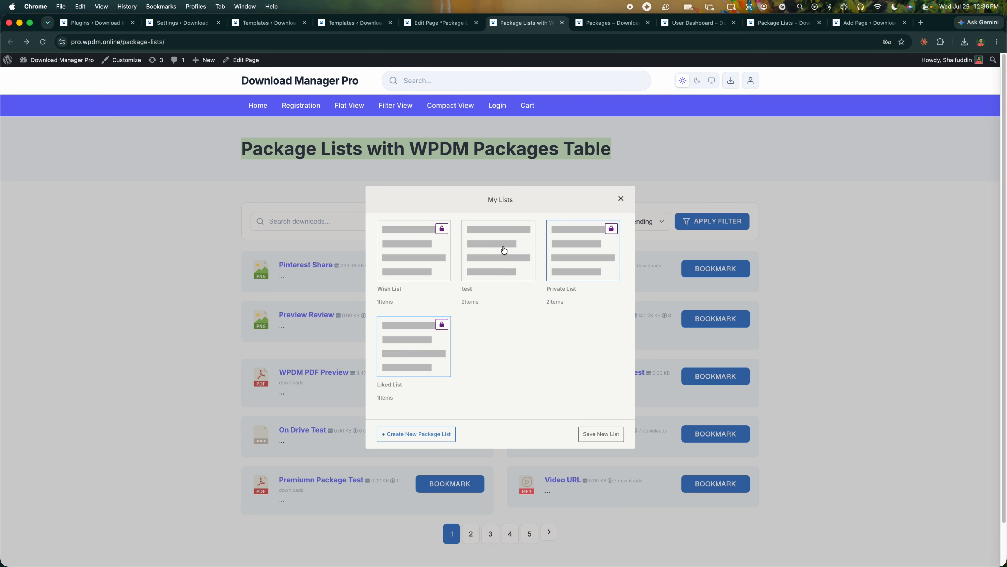
left_click(425, 435)
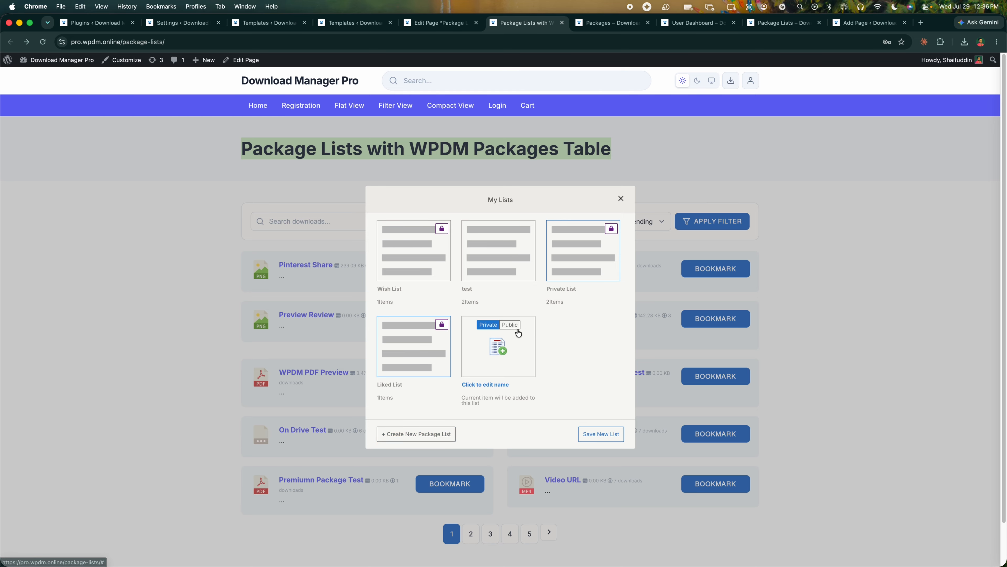
left_click(508, 326)
left_click(492, 325)
left_click(496, 384)
left_click(506, 326)
left_click(491, 383)
type("Public list")
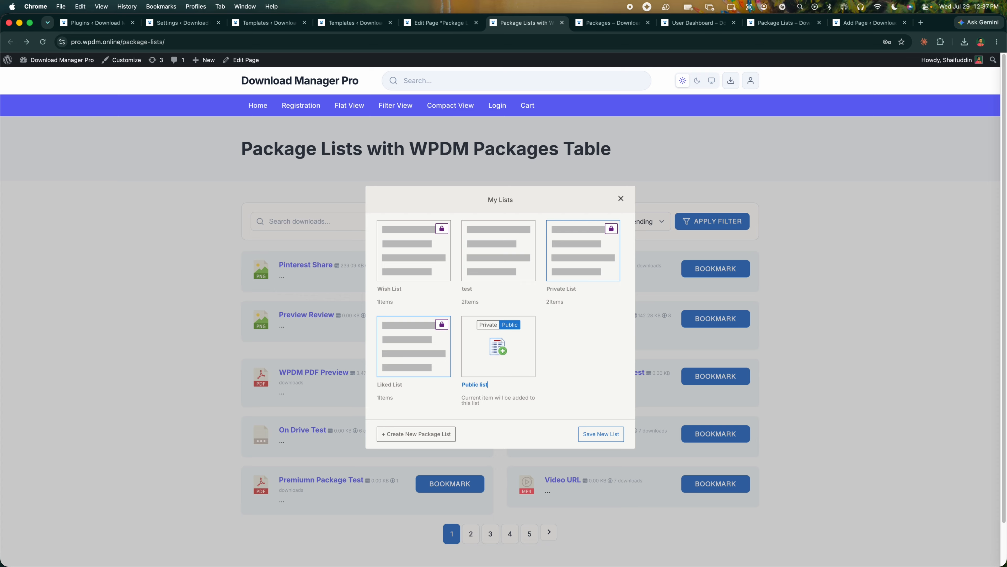
left_click(604, 434)
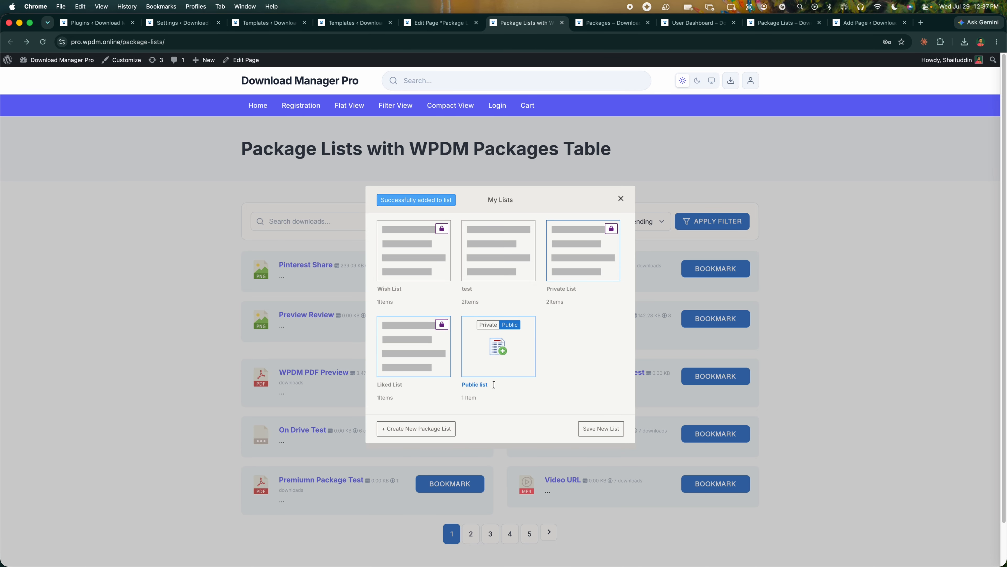
left_click(621, 199)
- Enable automatic placement of the Add to list button after Download / Add to Cart in the Package Lists settings and save
left_click(192, 25)
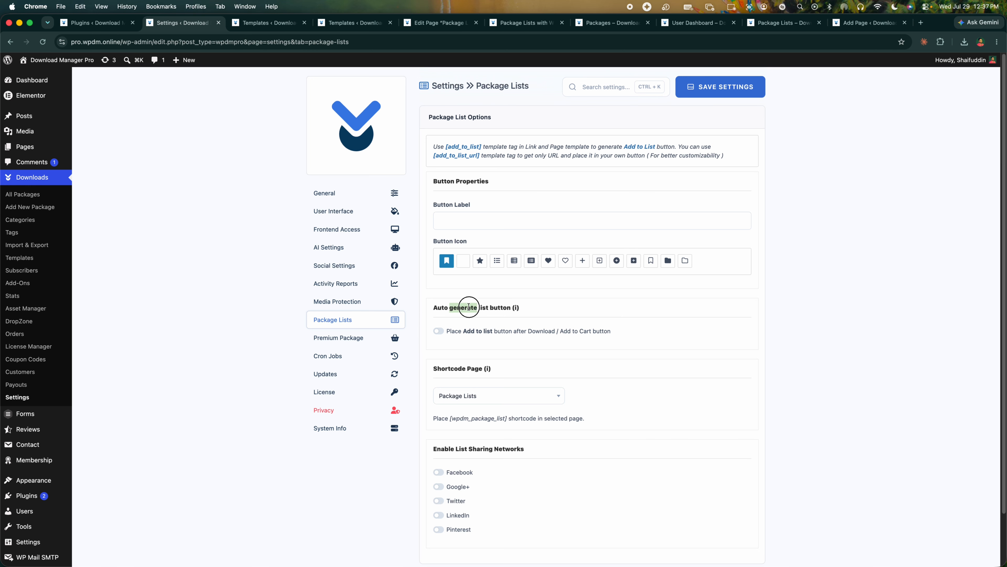
triple_click(470, 310)
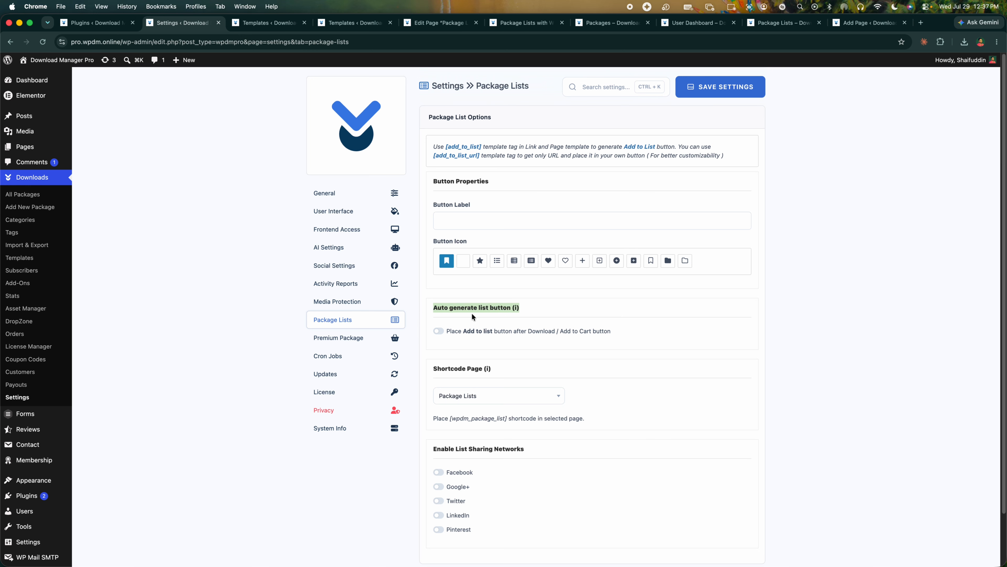
left_click(440, 332)
left_click(441, 333)
left_click(713, 95)
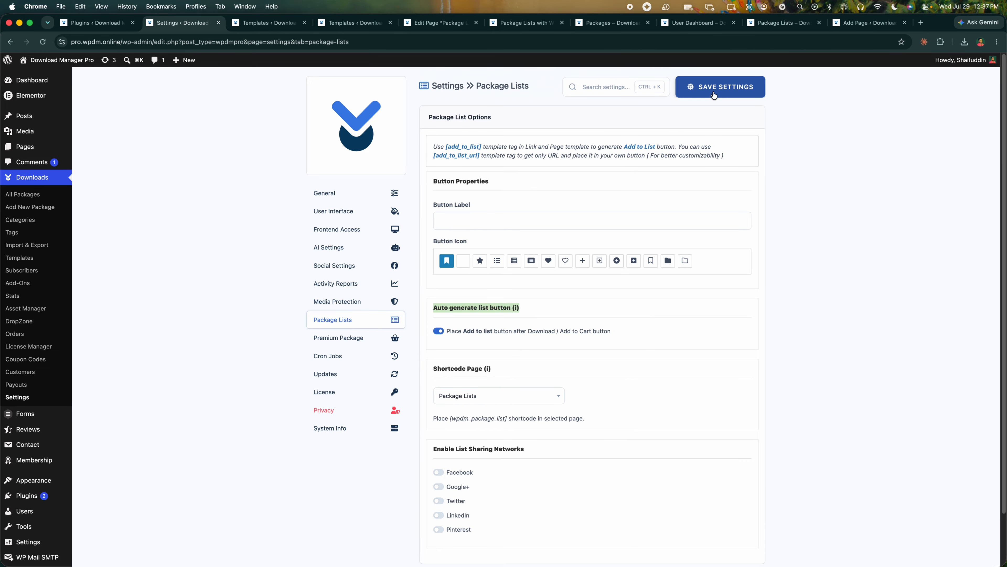
- Reload the Packages page and check the automatically generated list button on the Access Check package
left_click(603, 22)
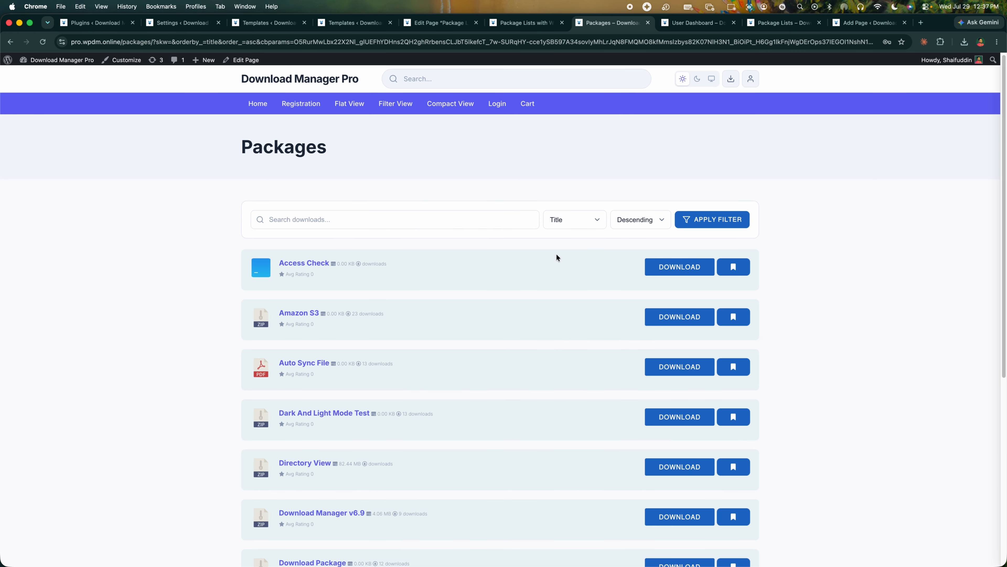
key("super+r")
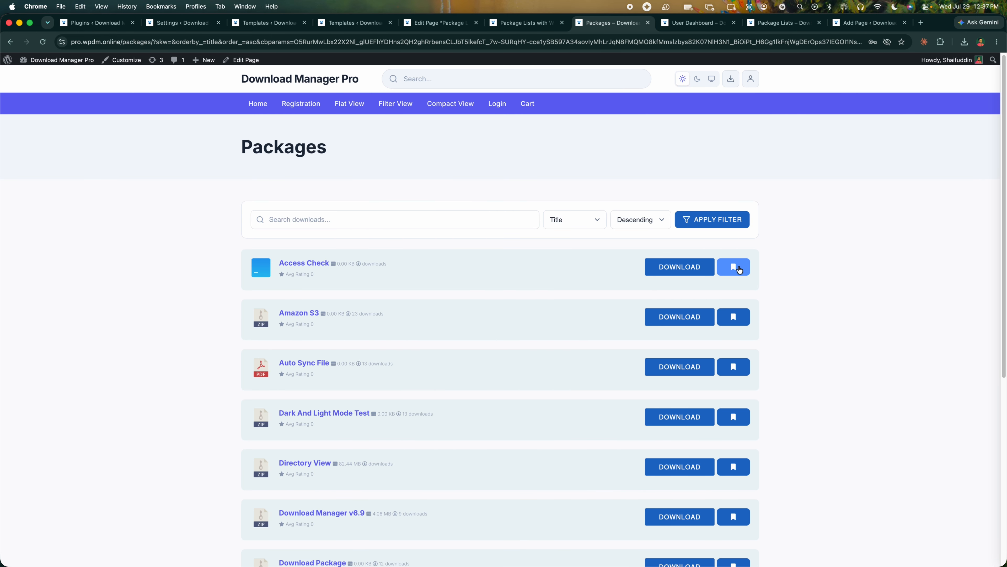
left_click(734, 270)
- Set the list button to the star icon with the label "Fav", save the settings and check it on the Packages page
key("super+2")
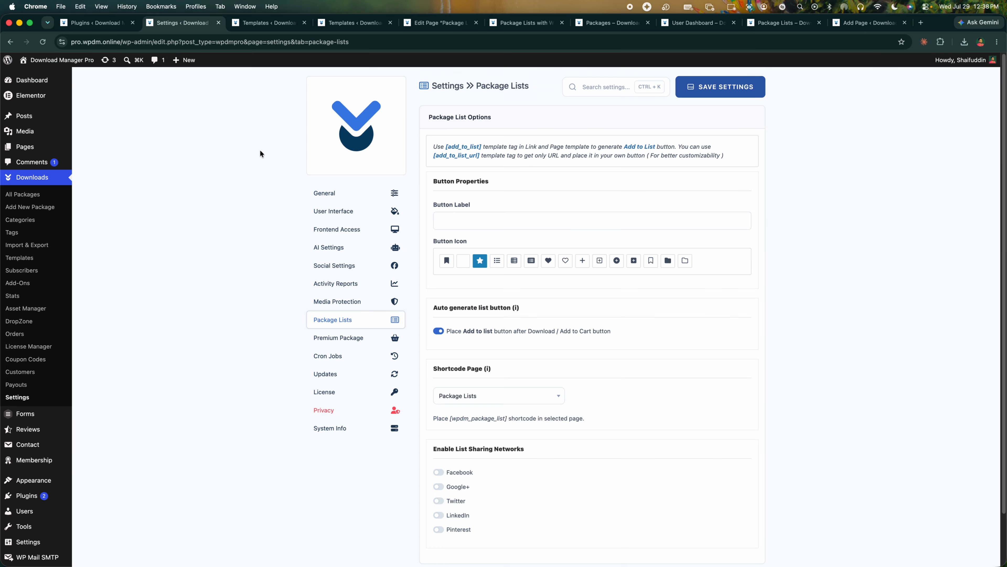
left_click(482, 220)
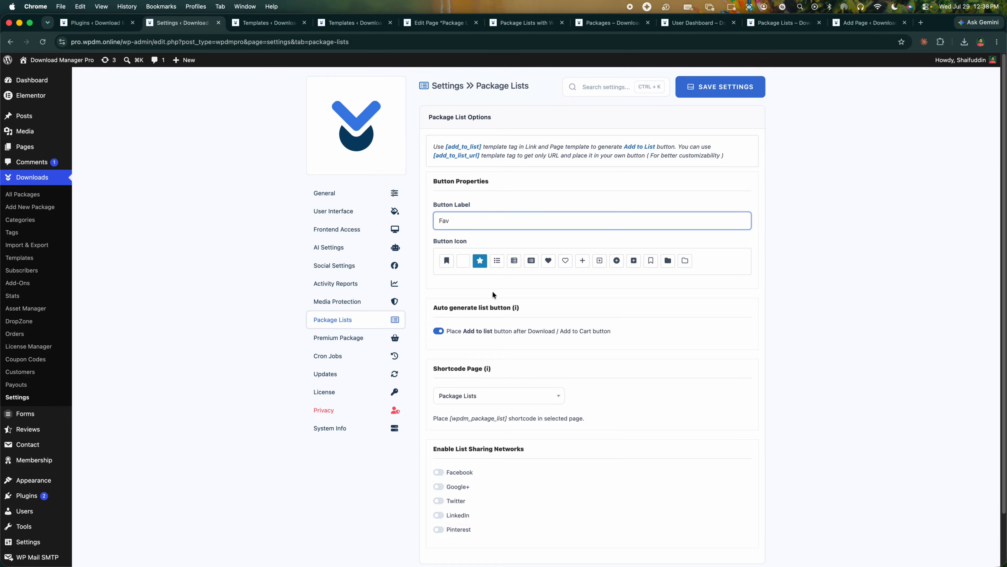
left_click(726, 86)
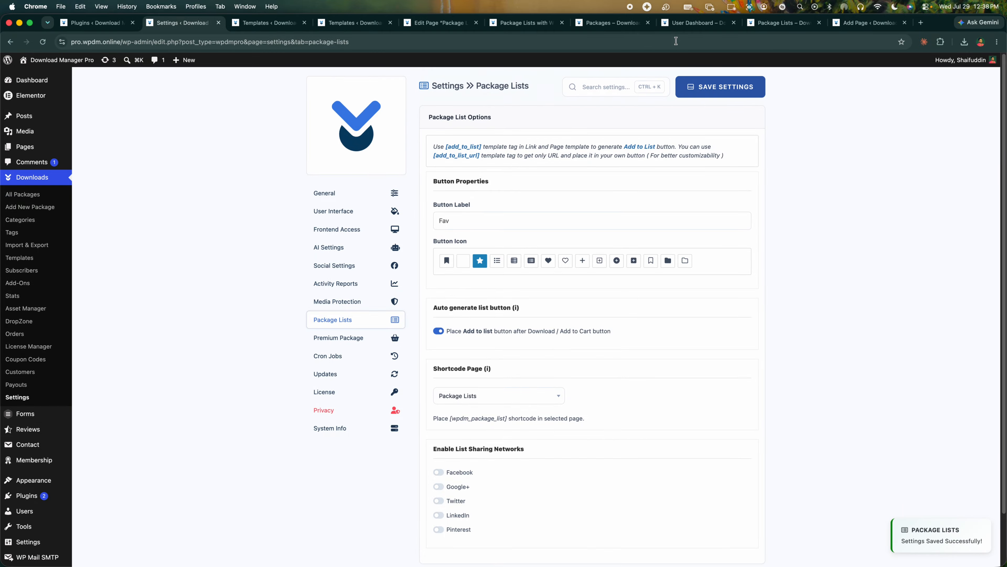
left_click(625, 24)
key("super+r")
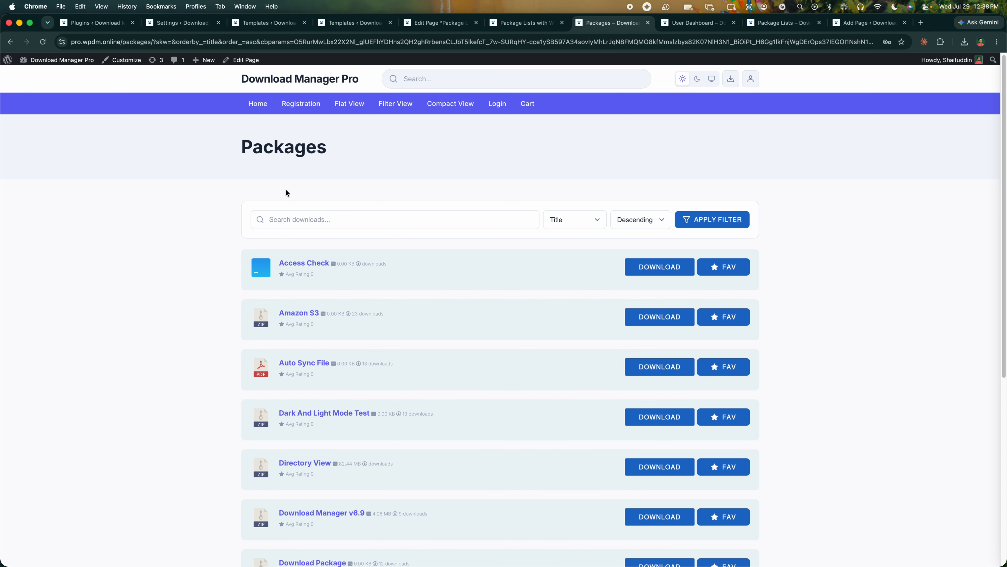
- Clear the button label in the Package Lists settings so that the list buttons carry only the star icon
left_click(188, 23)
double_click(476, 221)
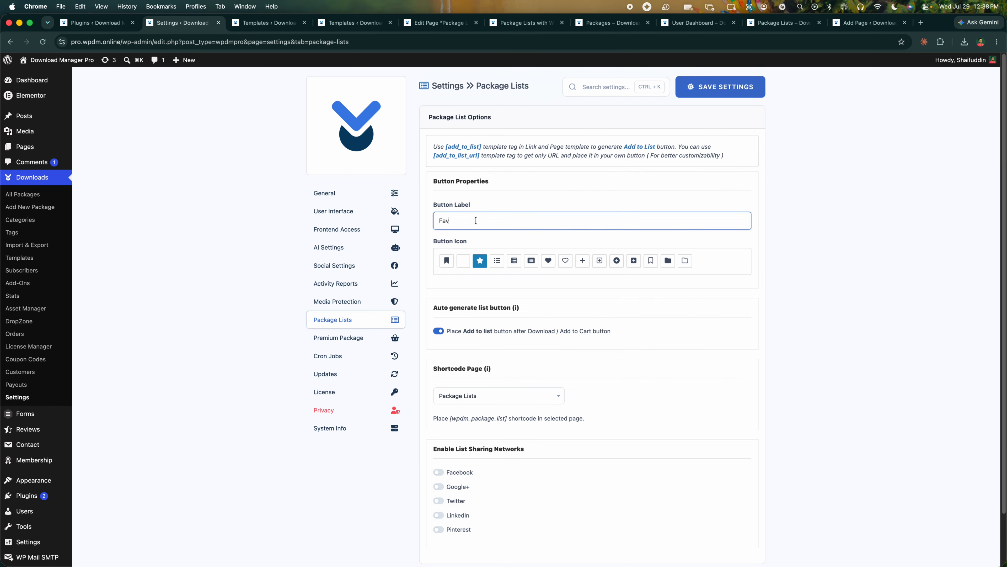
key("BackSpace")
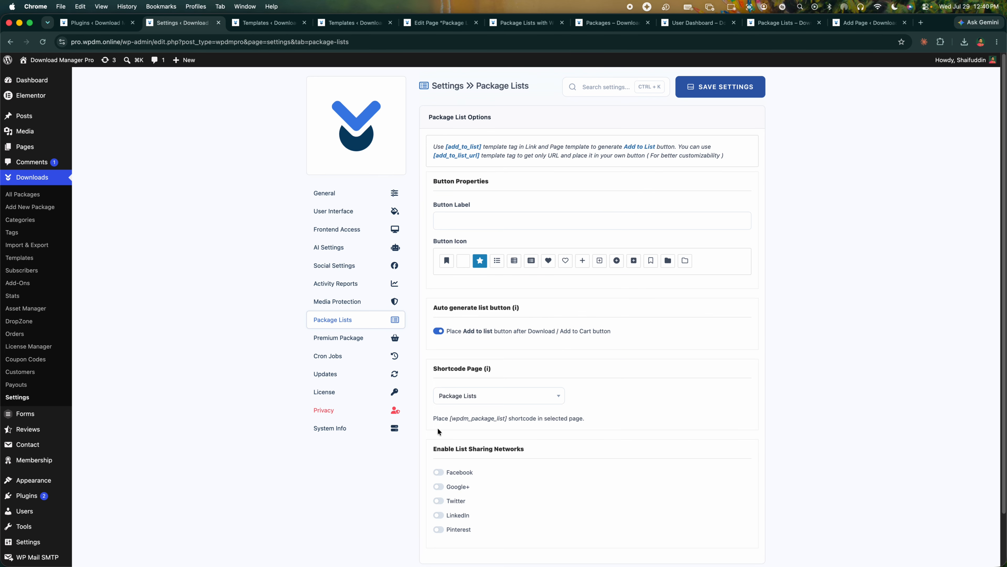
- Copy the [wpdm_package_list] shortcode from the Package Lists settings into a shortcode block on the new "All Package Lists" page
left_click_drag(450, 418, 508, 419)
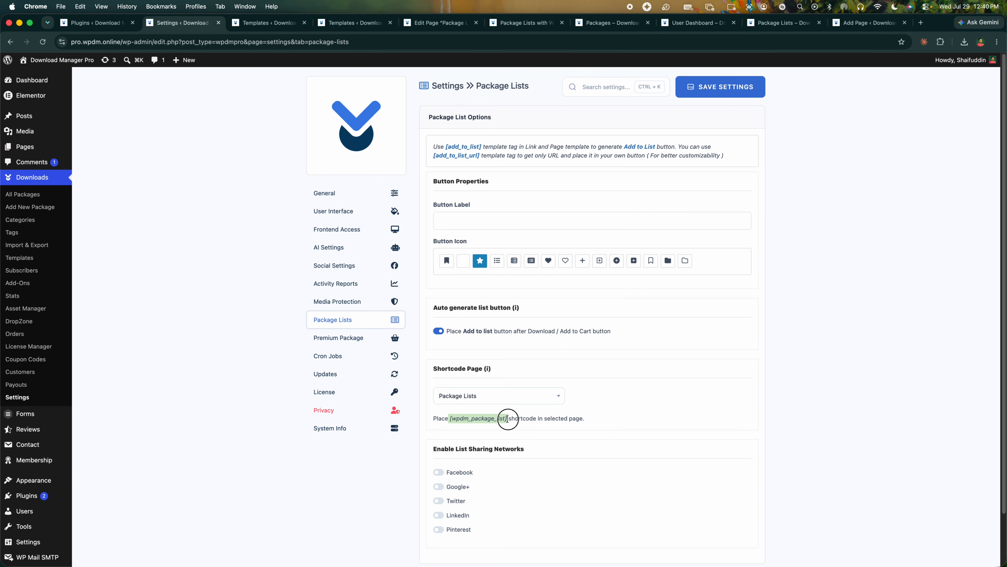
key("super+c")
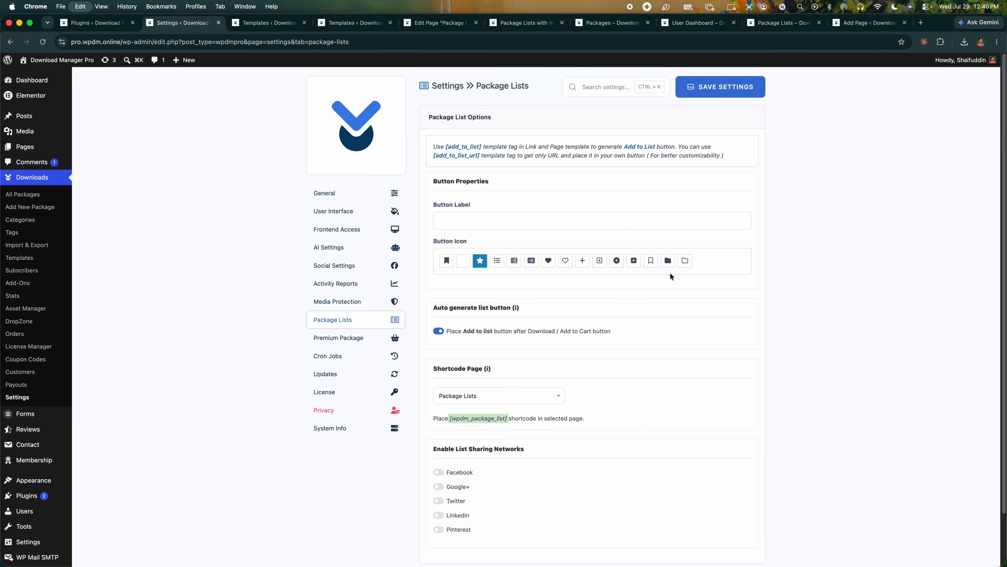
left_click(857, 25)
left_click(331, 185)
key("super+v")
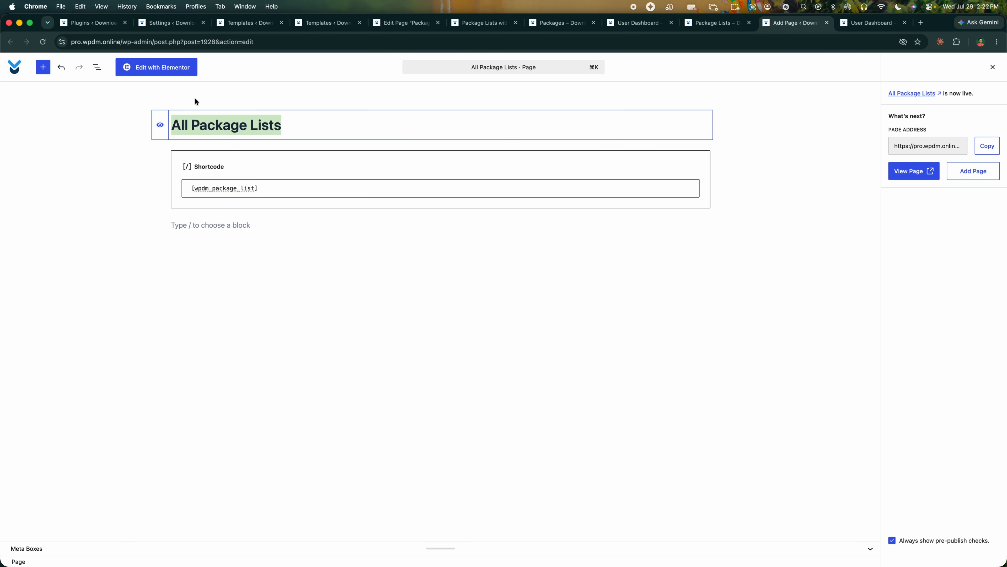
- Set the Shortcode Page in the Package Lists settings to "All Package Lists" and save the settings
left_click(169, 23)
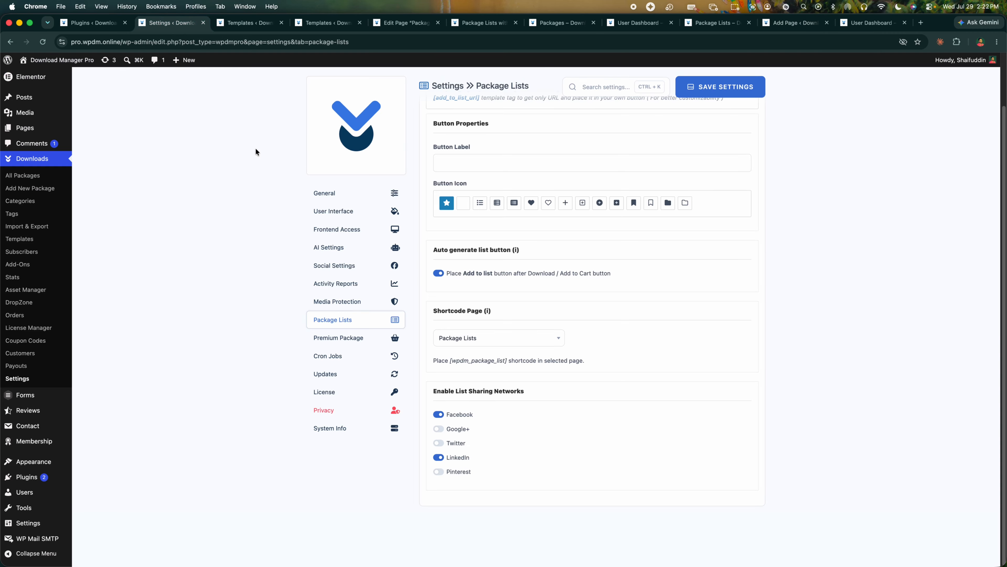
left_click(493, 338)
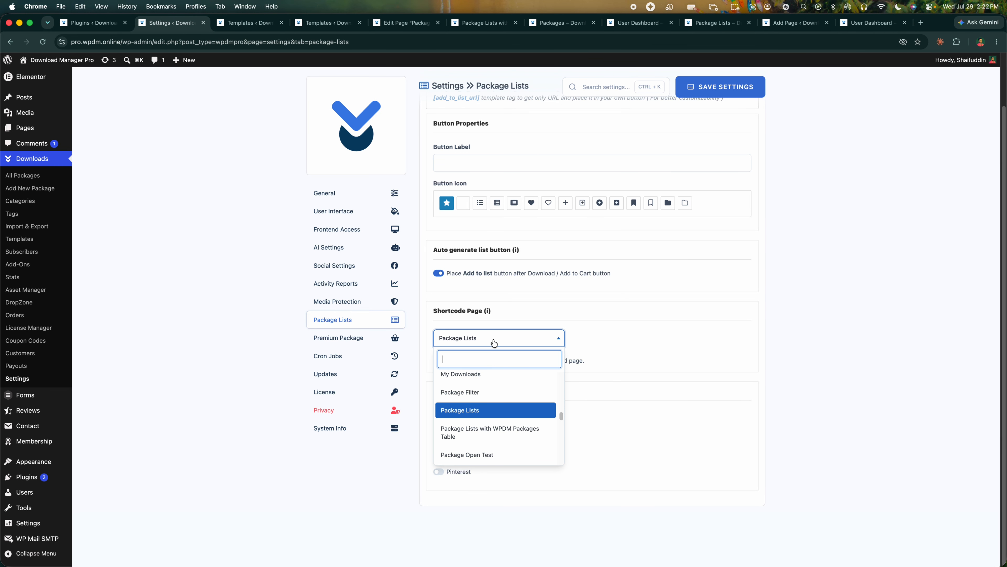
key("super+v")
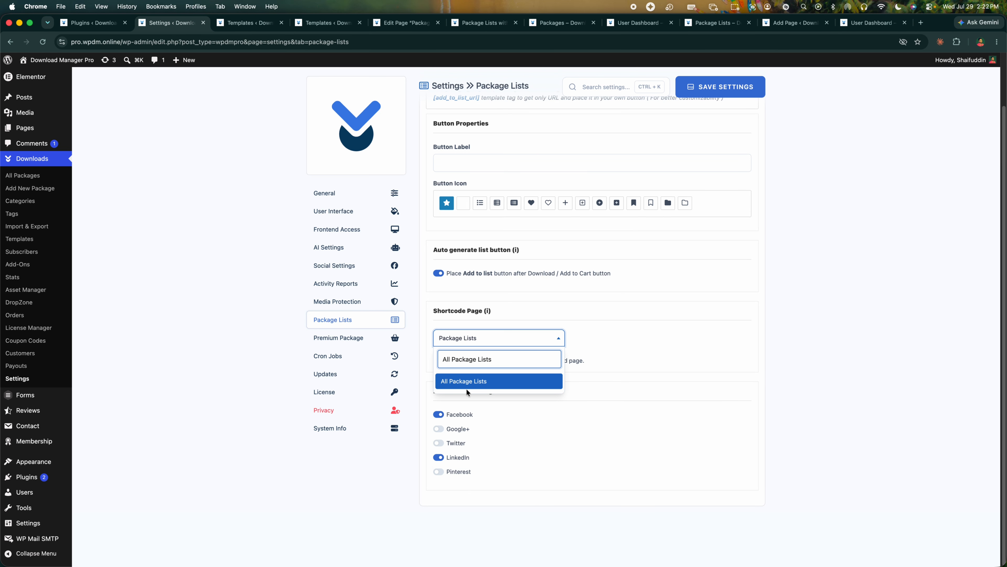
left_click(470, 382)
left_click(721, 90)
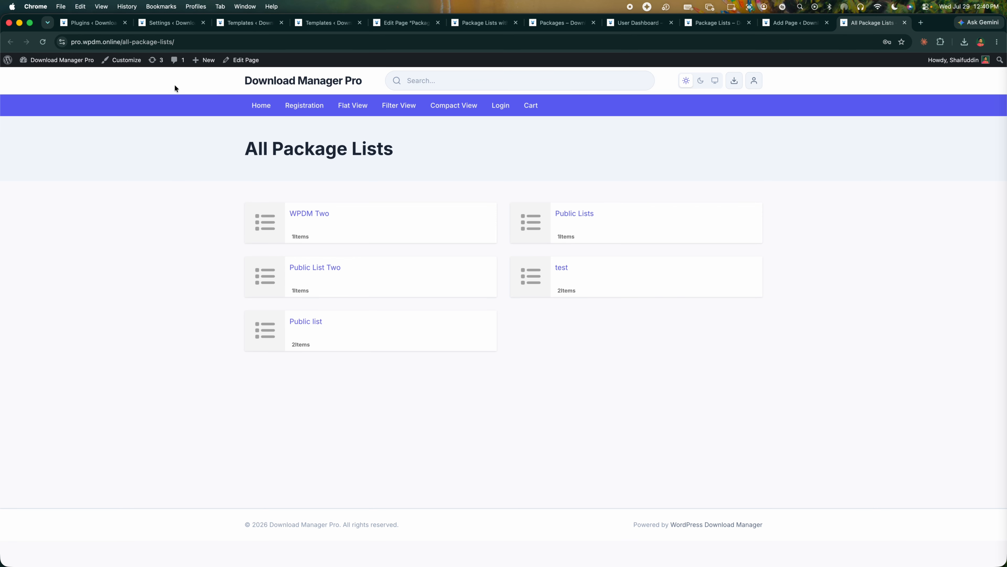
- Enable Facebook and Twitter as list sharing networks in the Package Lists settings and save
left_click(177, 25)
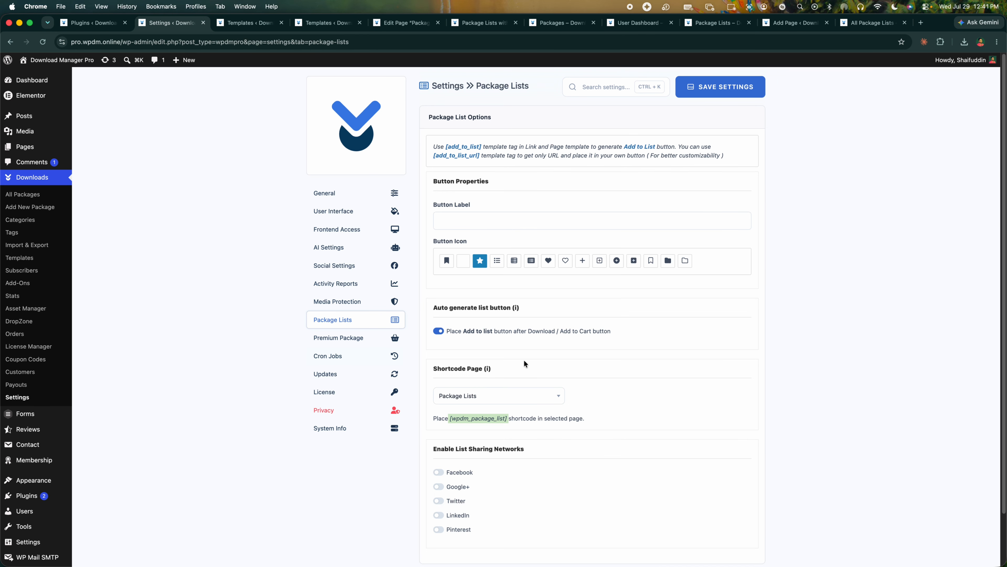
scroll(529, 360, "down", 3)
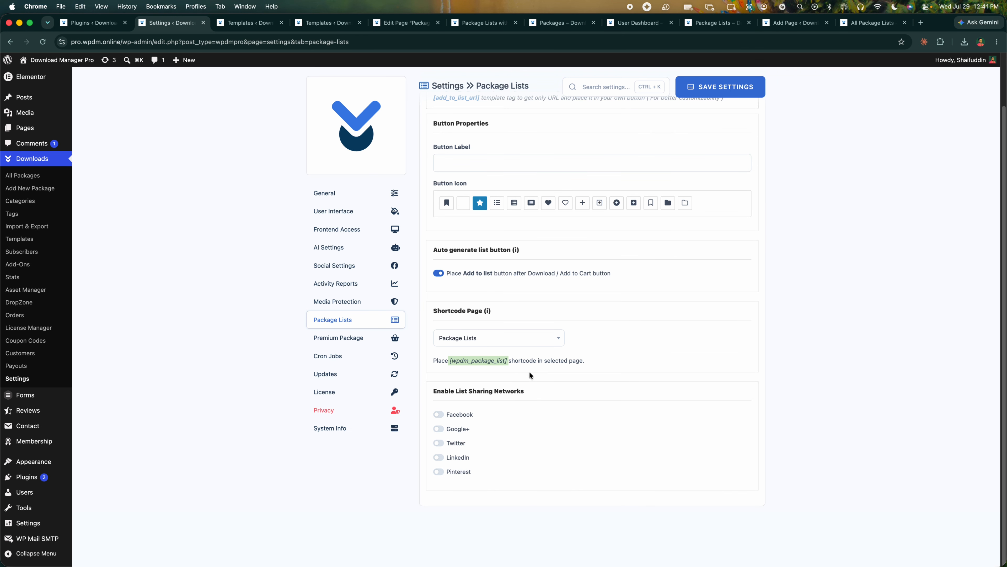
left_click(438, 415)
left_click(438, 429)
left_click(439, 443)
left_click(441, 458)
left_click(442, 472)
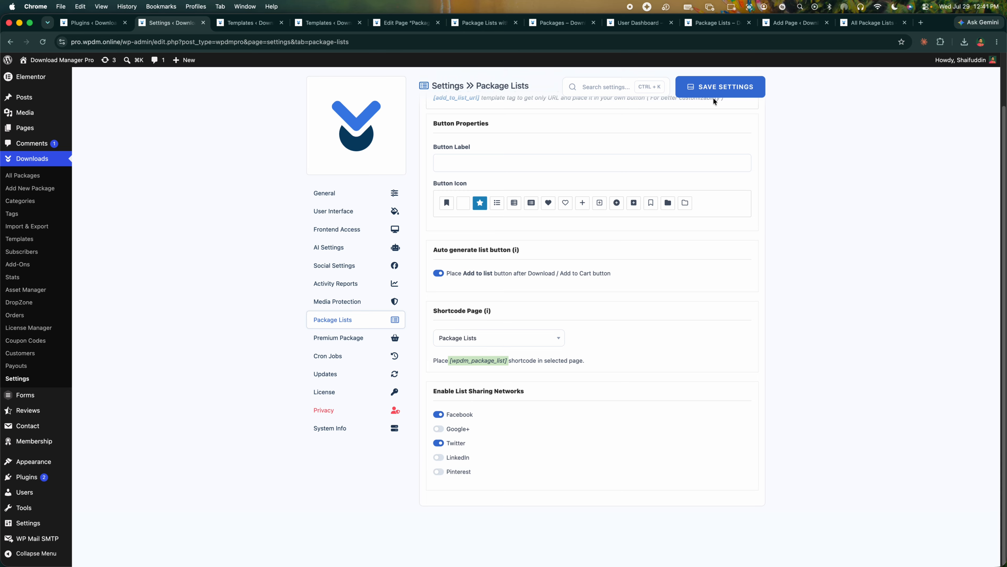
left_click(723, 86)
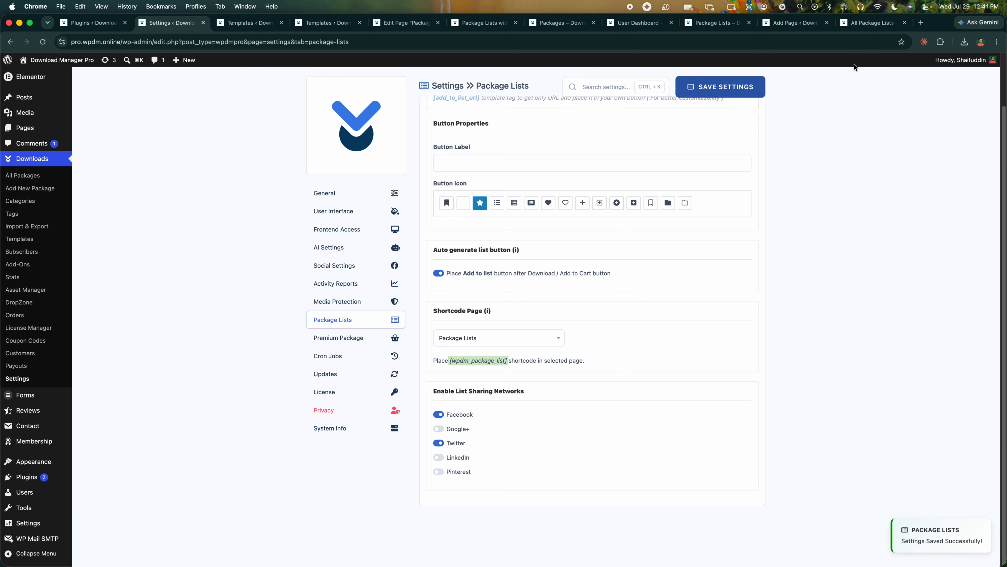
- Open the "Public list" from the Package Lists section of the front-end user dashboard
key("super+9")
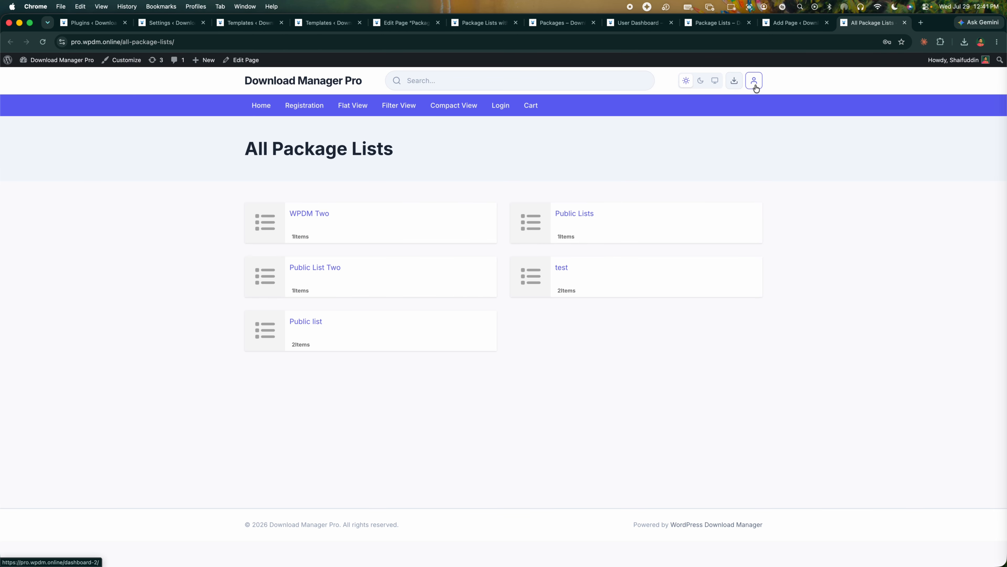
left_click(755, 85)
left_click(291, 337)
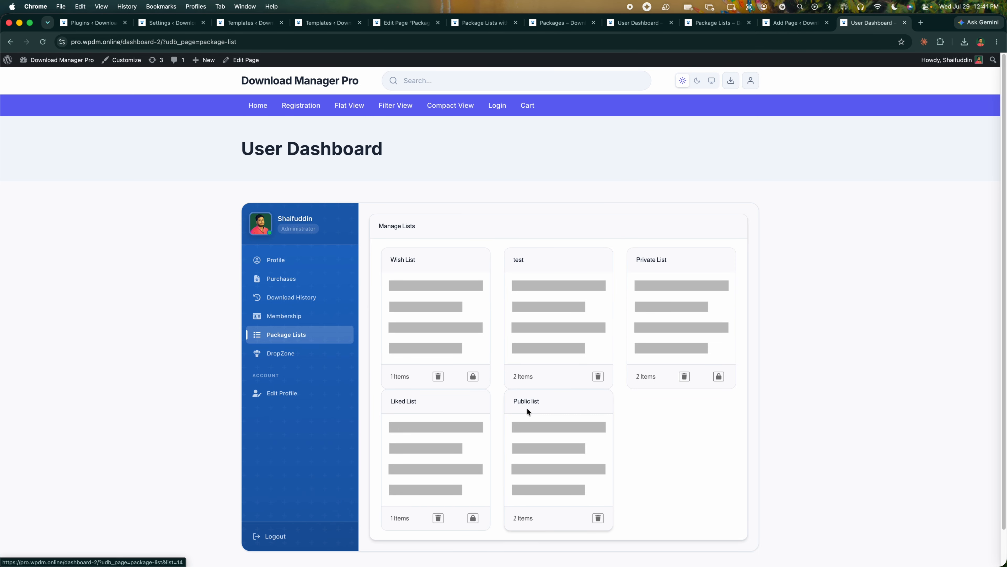
left_click(569, 392)
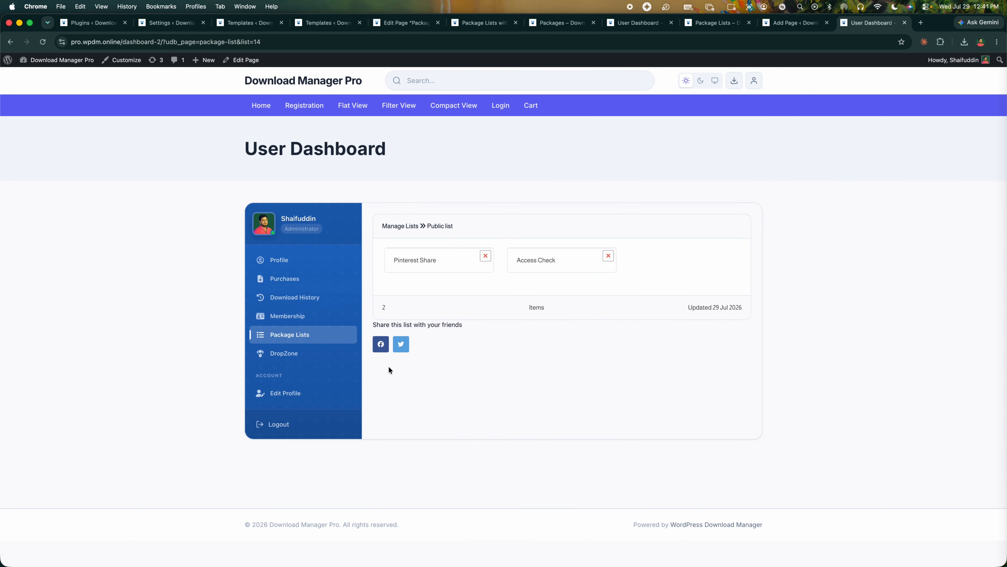
- Share the public list on Facebook with the post text "test"
left_click(383, 346)
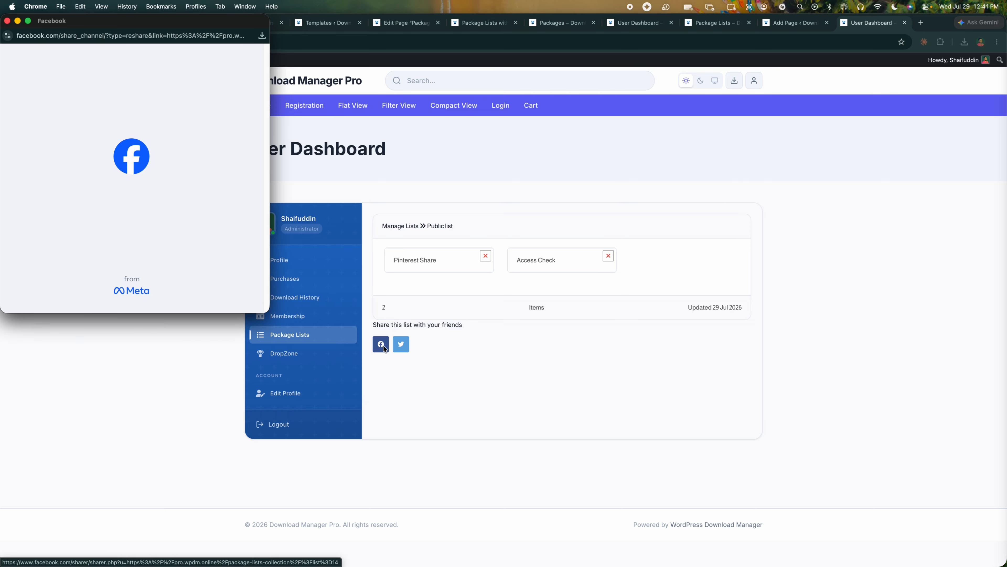
type("test")
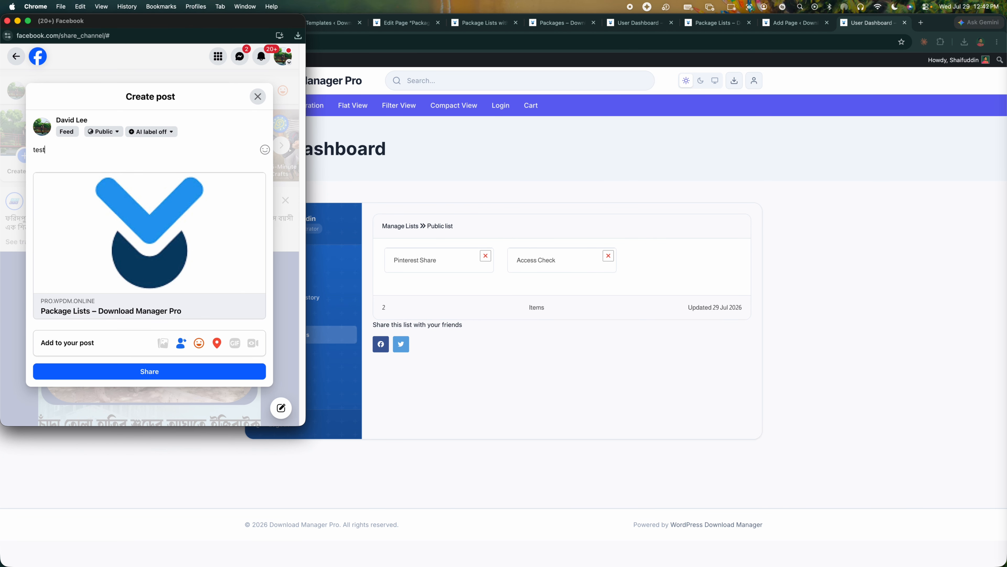
left_click(136, 371)
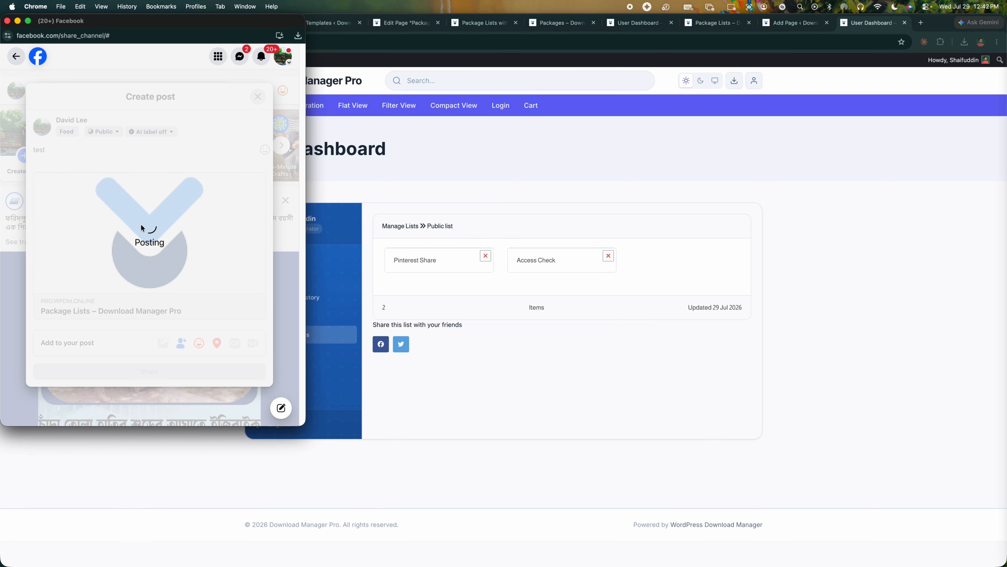
- Share the public list on LinkedIn with the post text "wpdm"
left_click(399, 344)
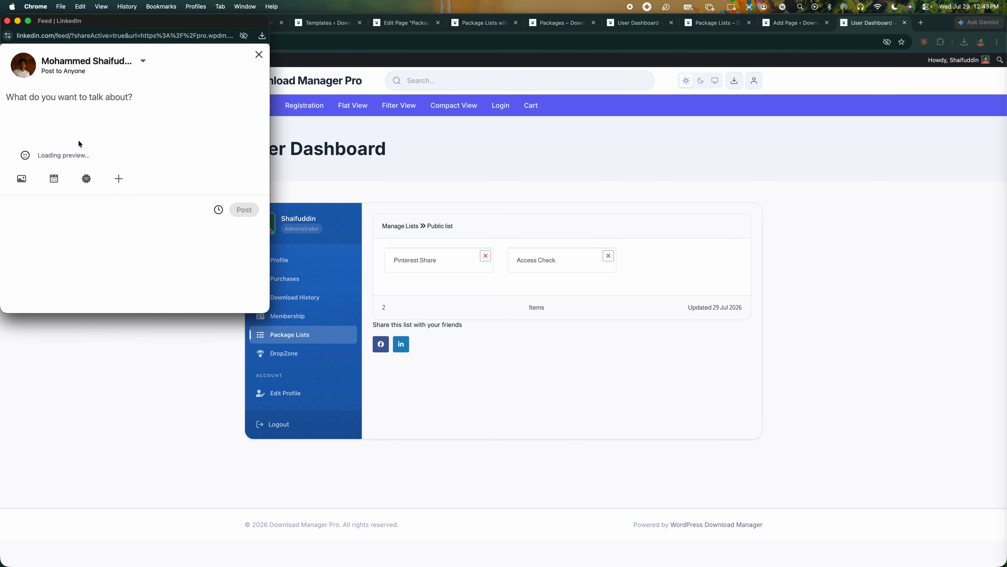
type("wpdm")
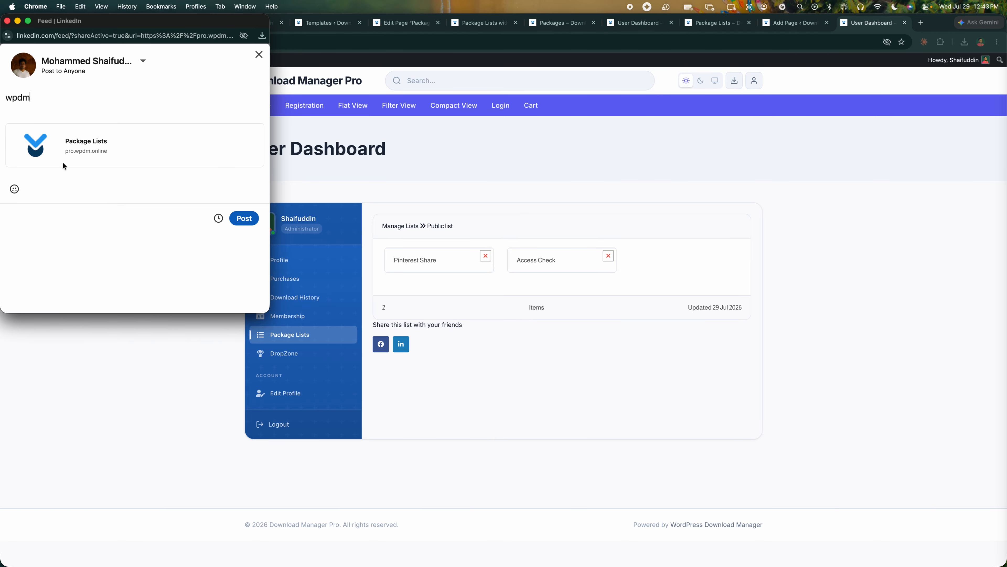
left_click(249, 219)
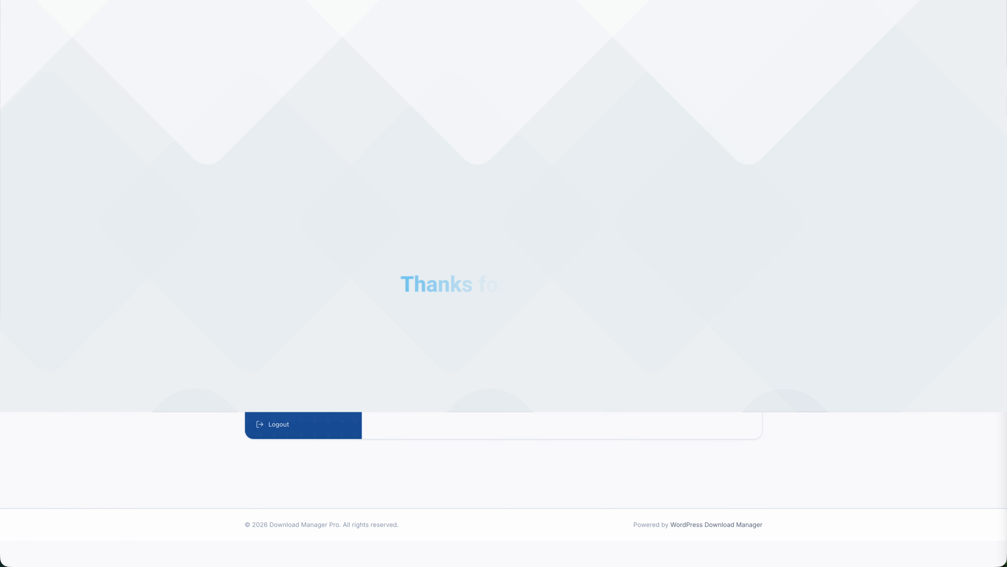